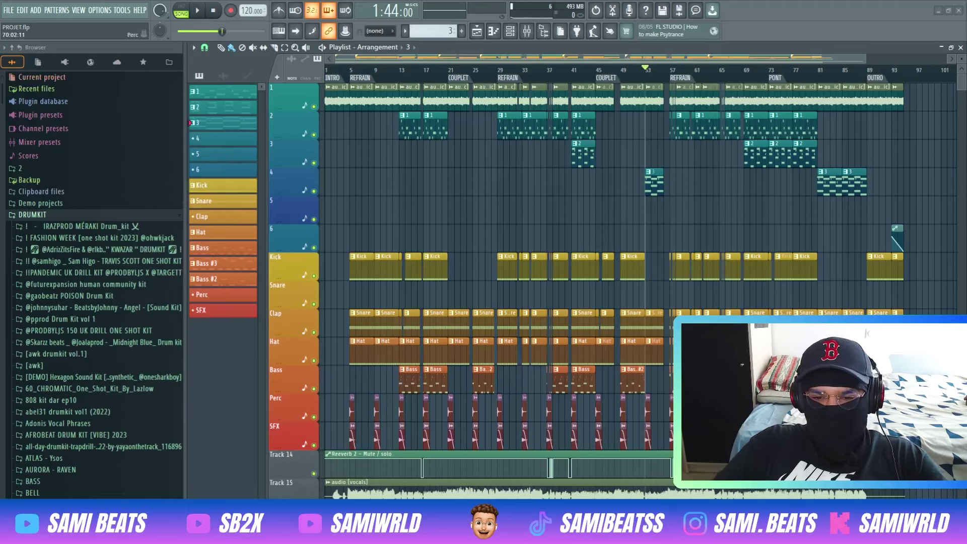
Open the Kick pattern from the playlist in the piano roll and play it
{"action": "double_click", "coordinate": [387, 265]}
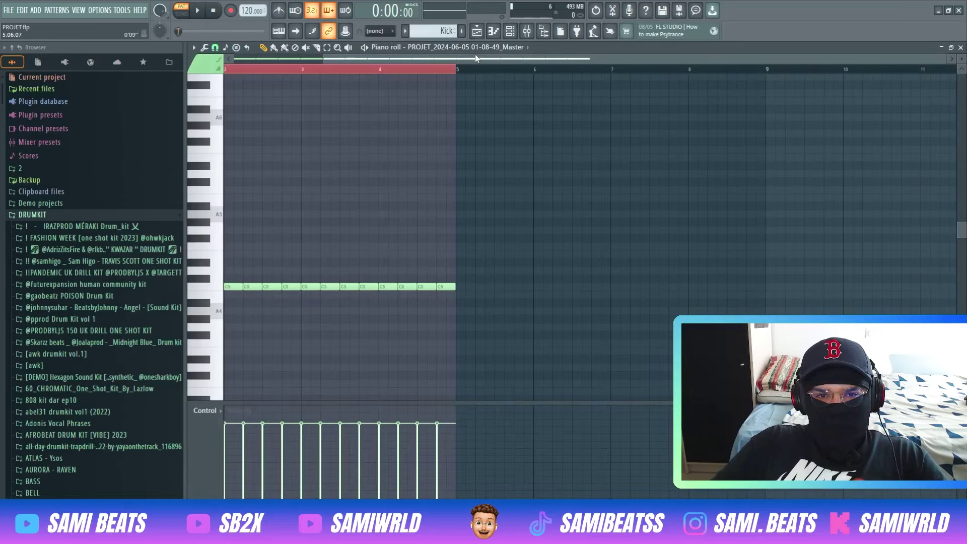
{"action": "scroll", "coordinate": [617, 235], "scroll_direction": "down", "scroll_amount": 1}
{"action": "key", "text": "space"}
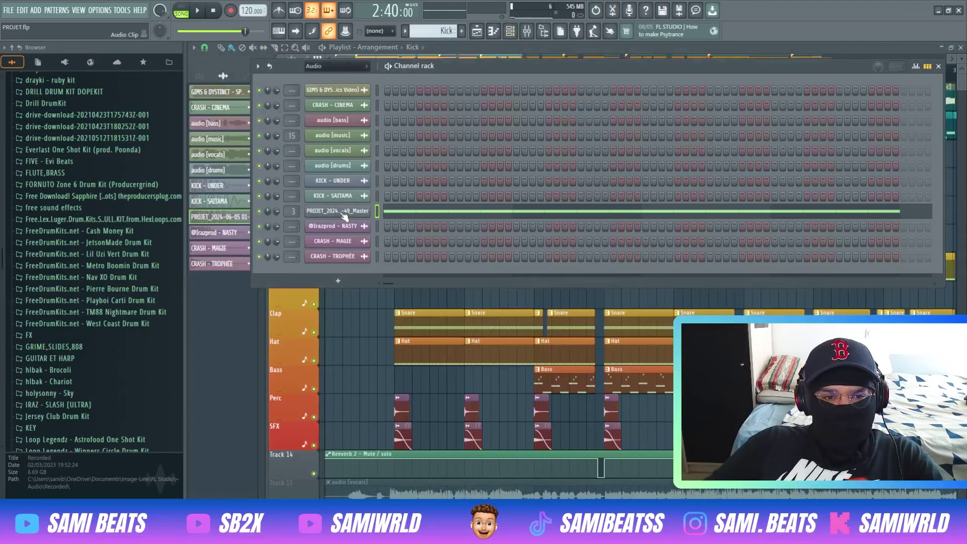
{"action": "left_click", "coordinate": [344, 213]}
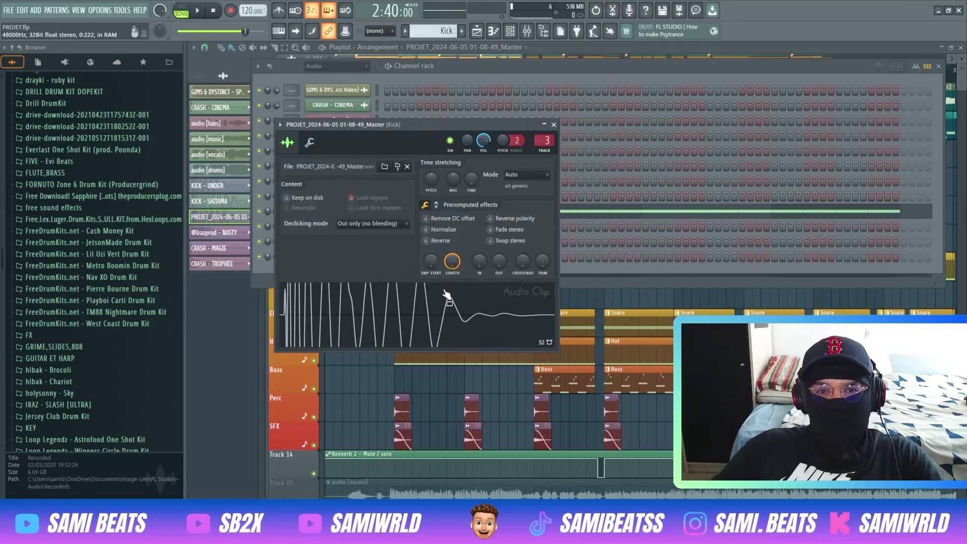
{"action": "left_click", "coordinate": [437, 205]}
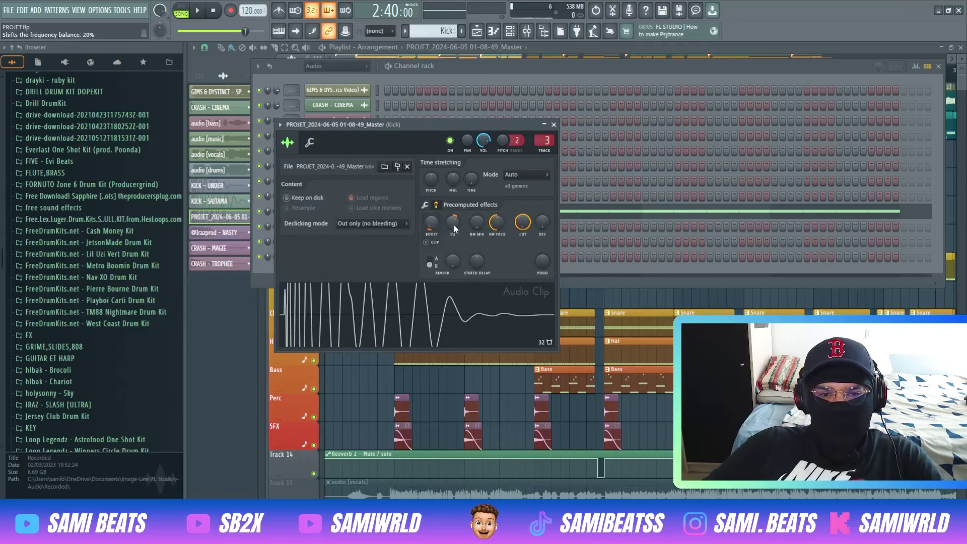
{"action": "left_click", "coordinate": [435, 206]}
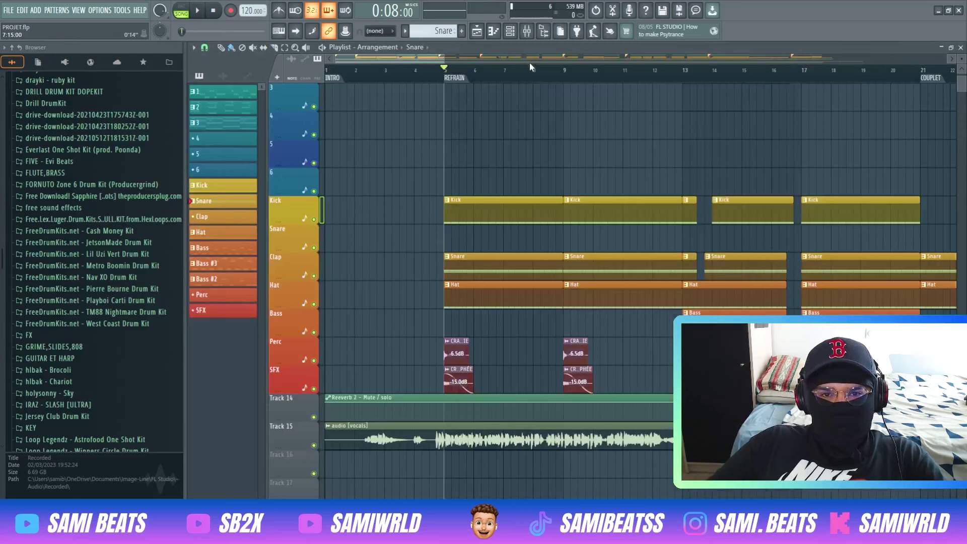
Inspect the samplers of the Snare pattern's three clap channels: CLAP - NEXT, CLAP - SWEET and CLAP [VIBE] IRAD BEATS (8)
{"action": "left_click", "coordinate": [510, 31]}
{"action": "left_click", "coordinate": [361, 135]}
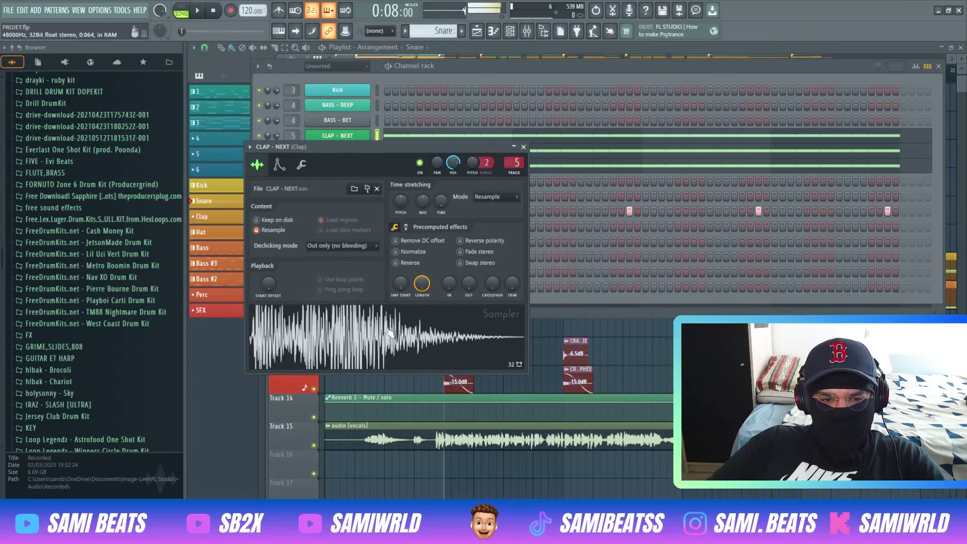
{"action": "scroll", "coordinate": [389, 333], "scroll_direction": "down", "scroll_amount": 1}
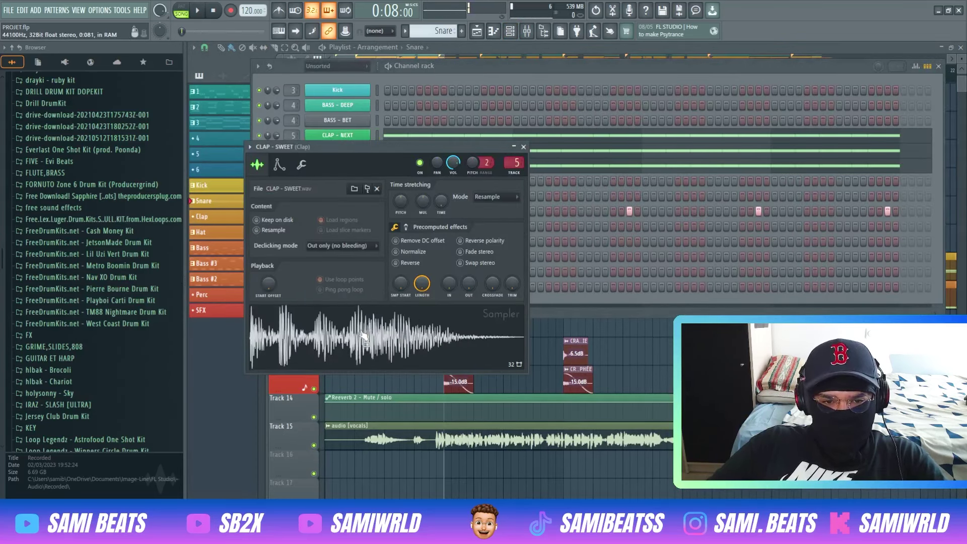
{"action": "key", "text": "Escape"}
{"action": "left_click", "coordinate": [358, 168]}
{"action": "left_click", "coordinate": [375, 349]}
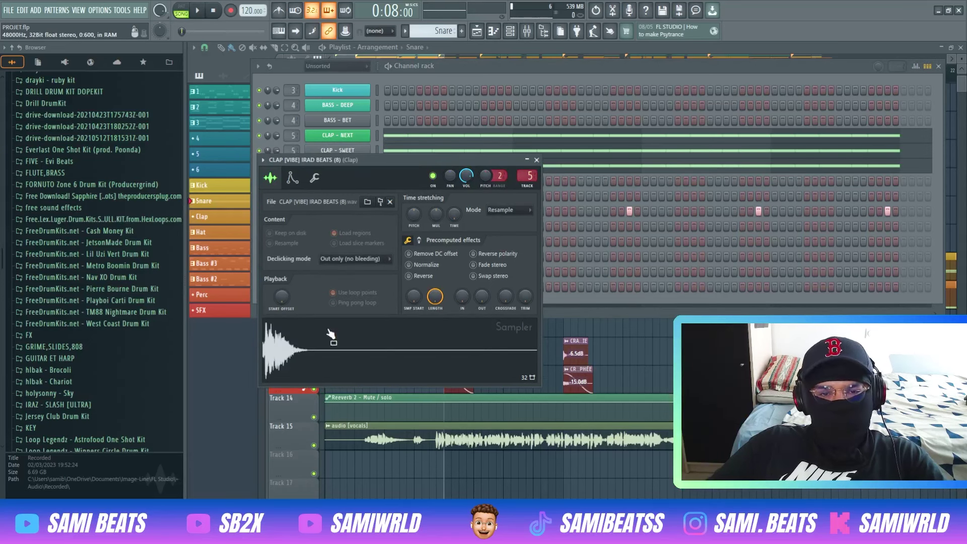
Locate the source samples of CLAP [VIBE] IRAD BEATS (8), CLAP - SWEET and CLAP - NEXT in the browser's drum kits
{"action": "left_click_drag", "start_coordinate": [363, 345], "coordinate": [68, 326]}
{"action": "scroll", "coordinate": [75, 288], "scroll_direction": "up", "scroll_amount": 8}
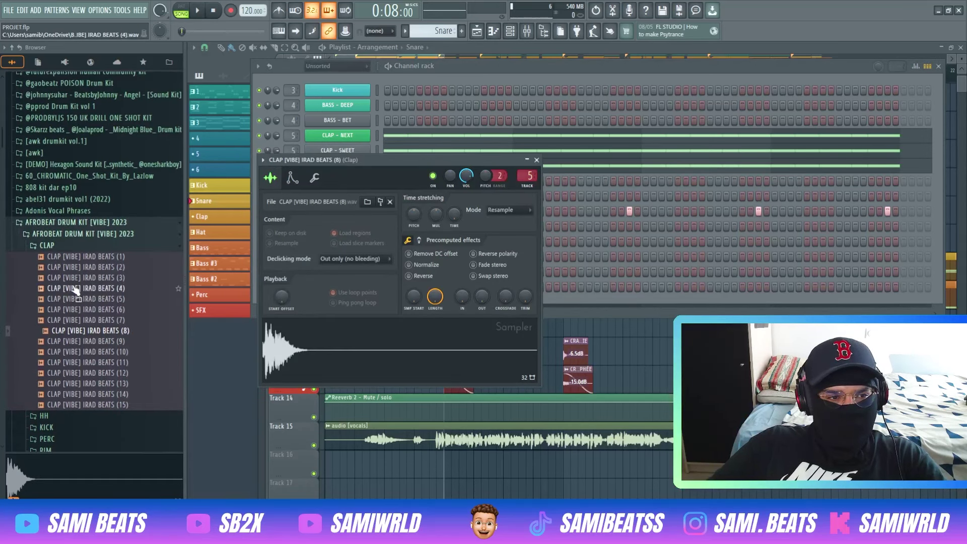
{"action": "scroll", "coordinate": [65, 322], "scroll_direction": "down", "scroll_amount": 2}
{"action": "left_click", "coordinate": [338, 150]}
{"action": "left_click_drag", "start_coordinate": [313, 343], "coordinate": [119, 340]}
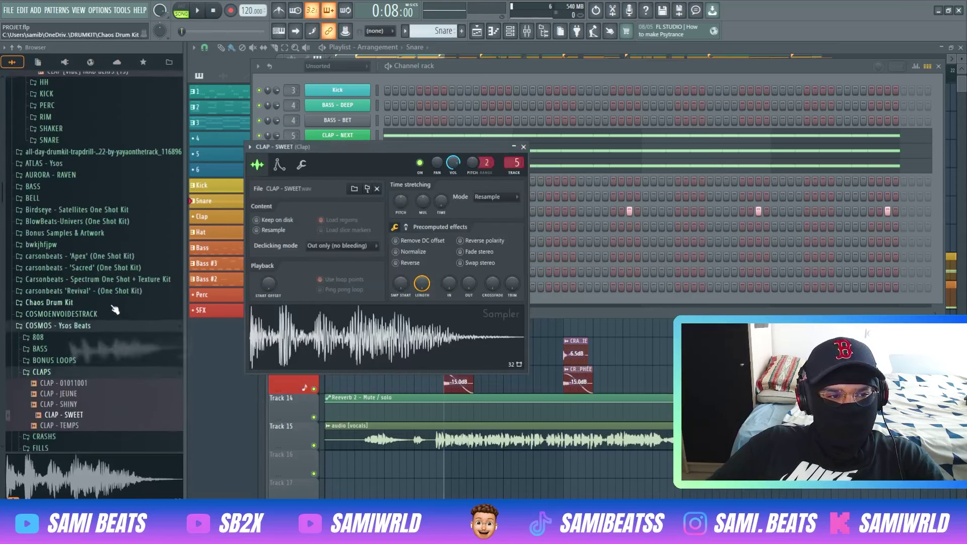
{"action": "scroll", "coordinate": [116, 301], "scroll_direction": "down", "scroll_amount": 2}
{"action": "left_click", "coordinate": [348, 136]}
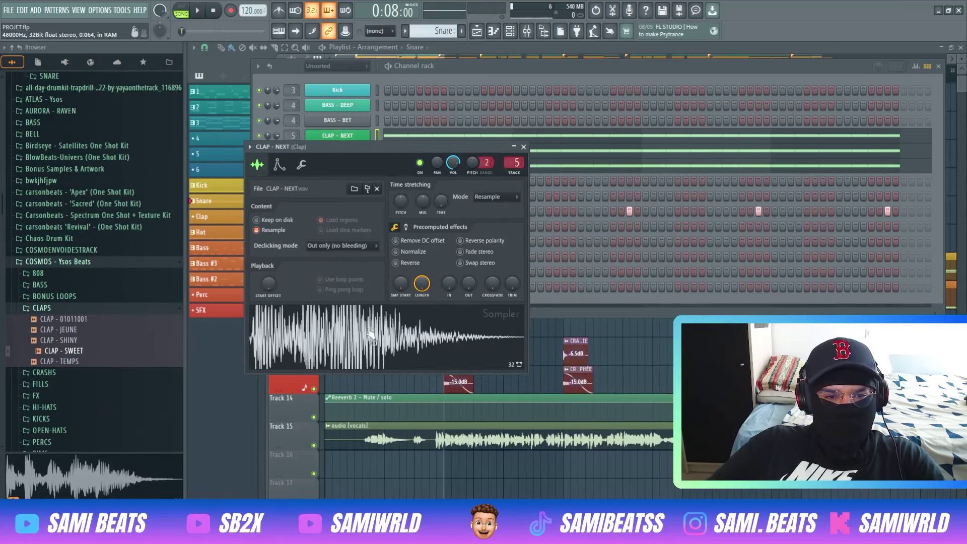
{"action": "left_click_drag", "start_coordinate": [336, 338], "coordinate": [119, 332]}
Open the PERC [VIBE] IRAD BEATS (4) channel's sampler and locate its sample in the browser
{"action": "left_click", "coordinate": [447, 67]}
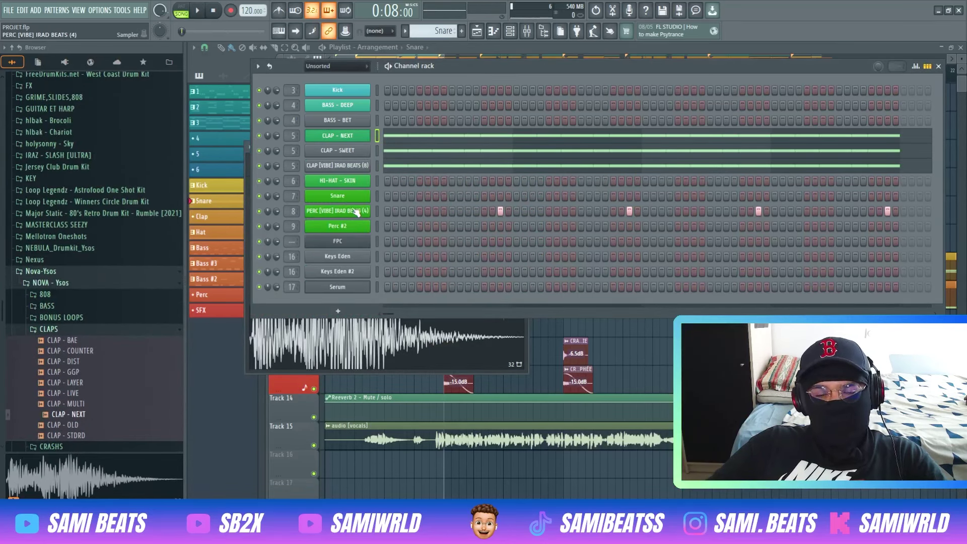
{"action": "left_click", "coordinate": [353, 211]}
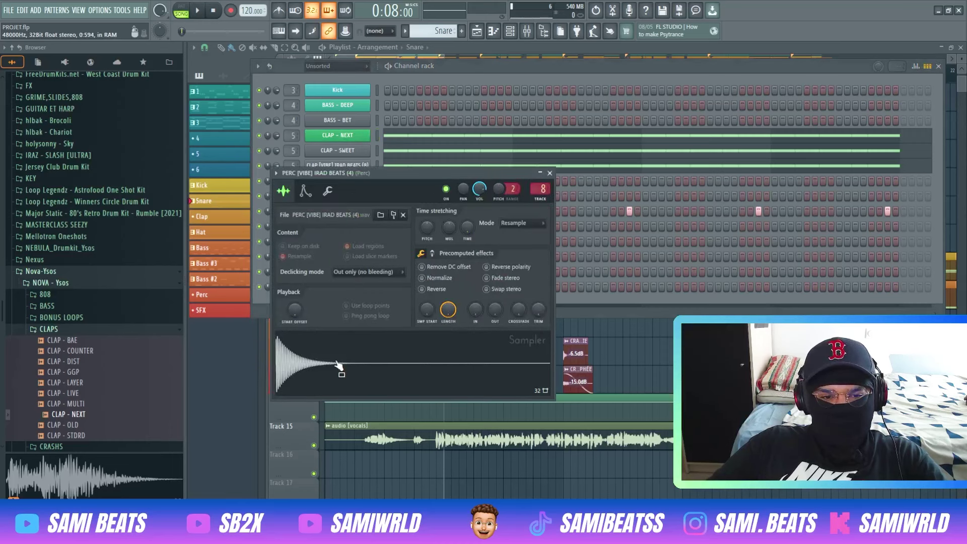
{"action": "left_click_drag", "start_coordinate": [338, 363], "coordinate": [111, 323]}
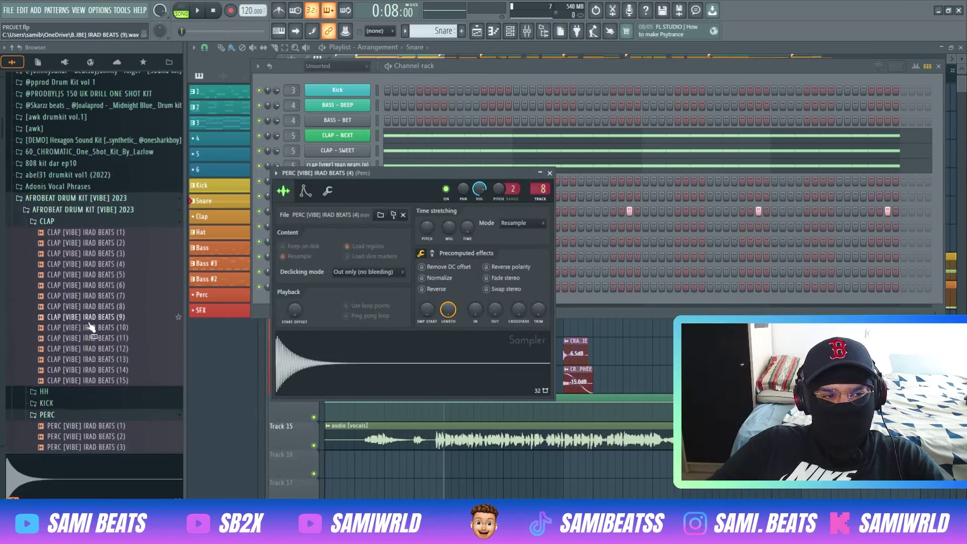
Examine the CLAP - NEXT notes in the piano roll in pattern mode, and return to the playlist in song mode
{"action": "left_click", "coordinate": [429, 135]}
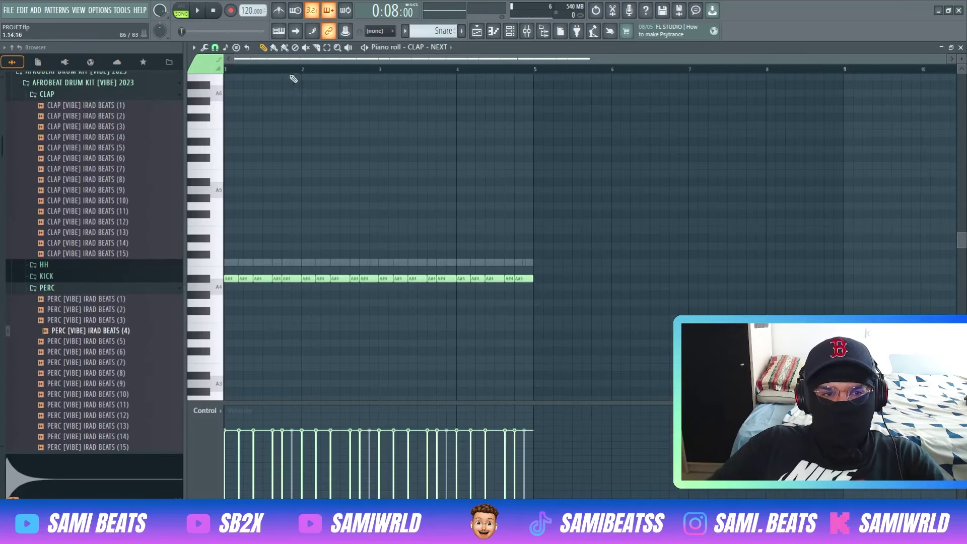
{"action": "left_click", "coordinate": [193, 10]}
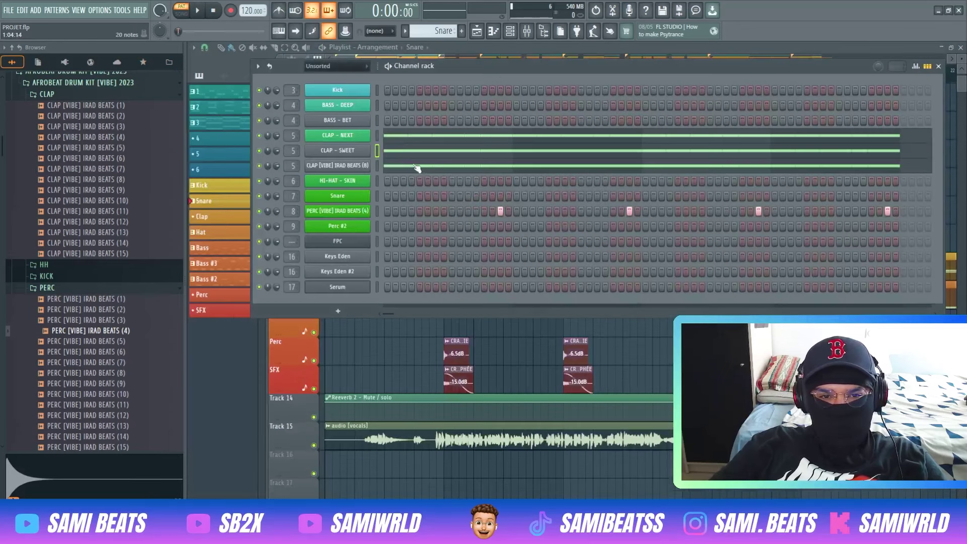
{"action": "key", "text": "F6"}
{"action": "key", "text": "l"}
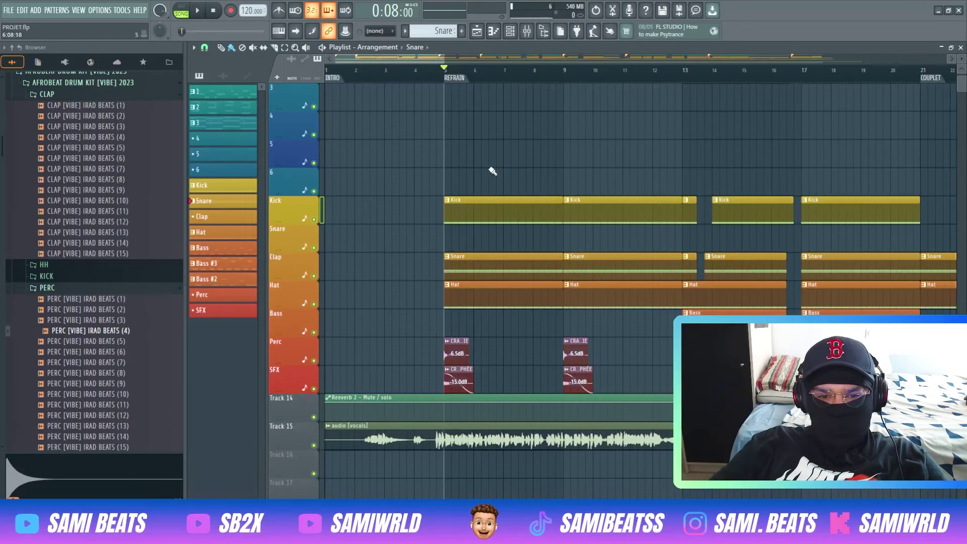
Locate the Hat pattern's HI-HAT - SKIN sample in the browser and open the channel's notes in the piano roll
{"action": "double_click", "coordinate": [465, 293]}
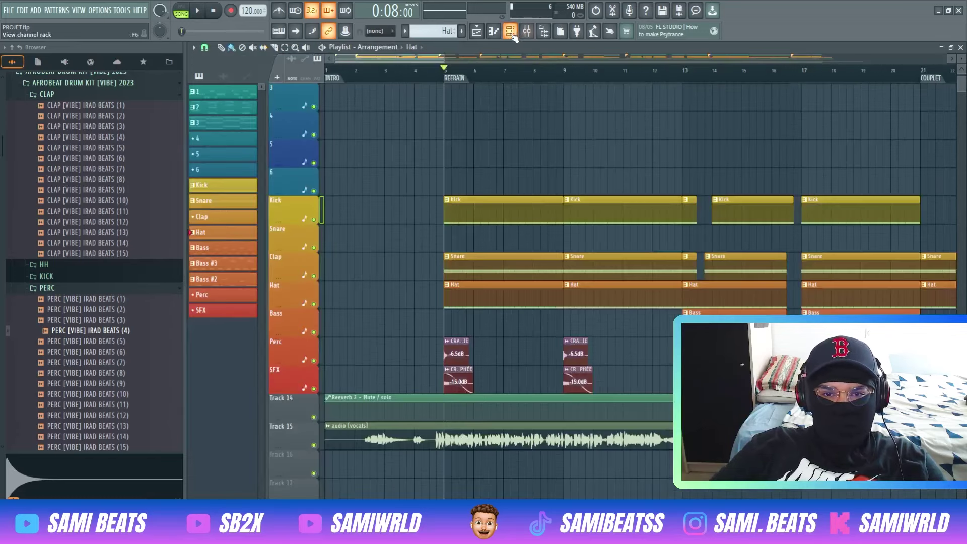
{"action": "left_click", "coordinate": [512, 35]}
{"action": "left_click", "coordinate": [357, 183]}
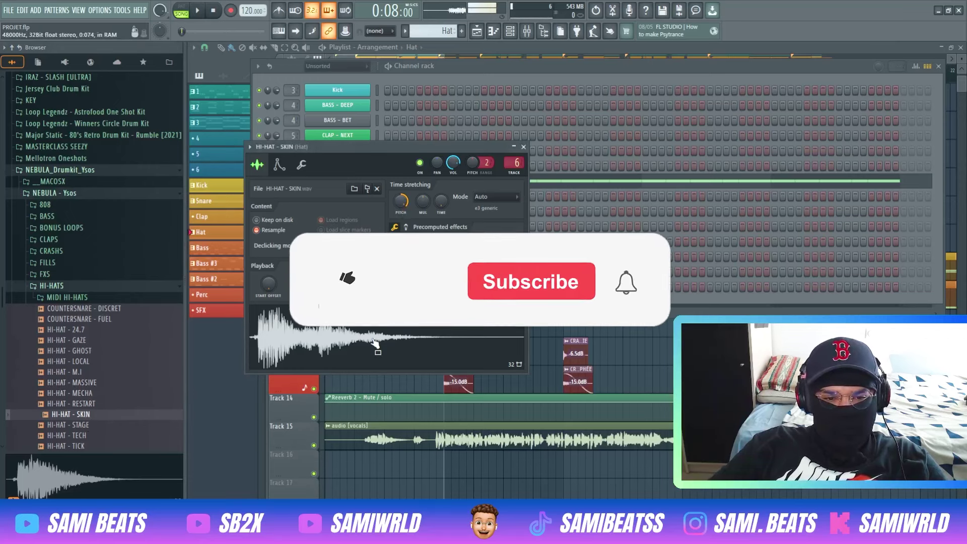
{"action": "left_click", "coordinate": [575, 187]}
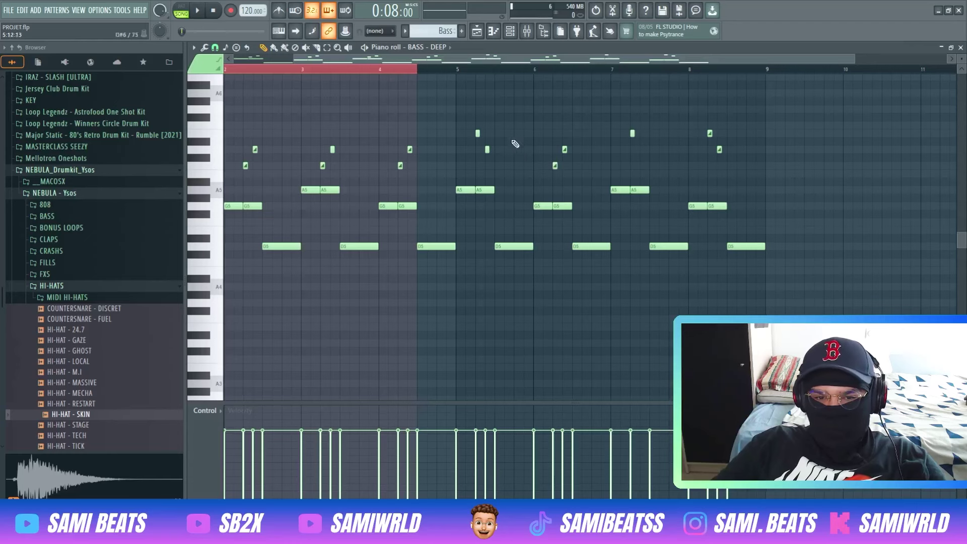
Examine the Bass pattern's BASS - DEEP notes in the piano roll from bar 1
{"action": "left_click_drag", "start_coordinate": [417, 59], "coordinate": [332, 59]}
{"action": "left_click_drag", "start_coordinate": [267, 72], "coordinate": [275, 73]}
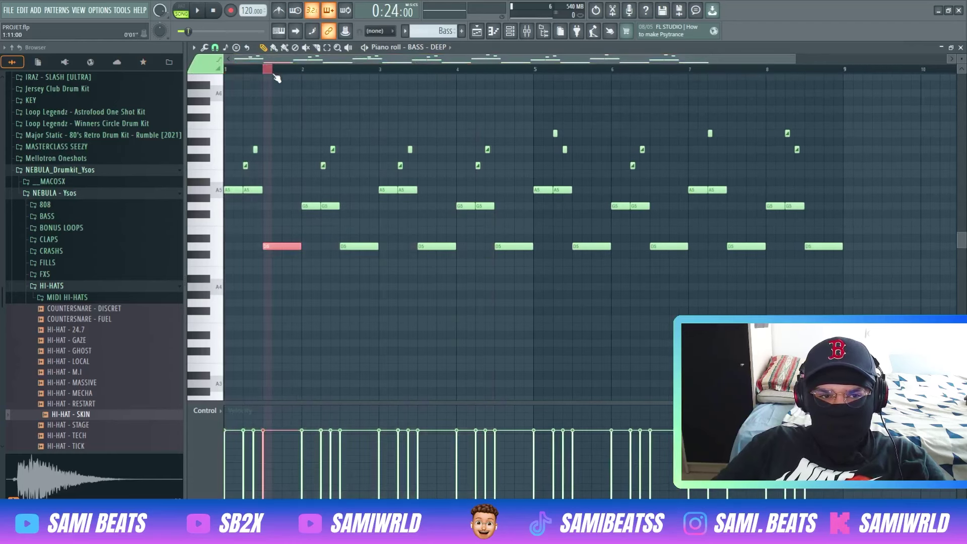
{"action": "left_click", "coordinate": [292, 75]}
Open the BASS - DEEP channel's sampler, locate its sample in the ATLAS - Ysos bass folder and preview it
{"action": "left_click", "coordinate": [512, 34]}
{"action": "left_click", "coordinate": [355, 105]}
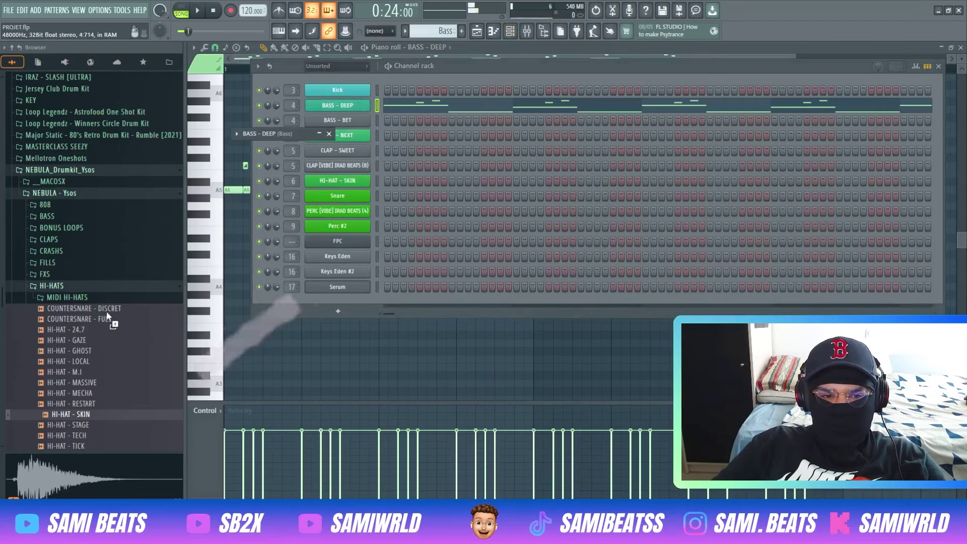
{"action": "left_click", "coordinate": [68, 267]}
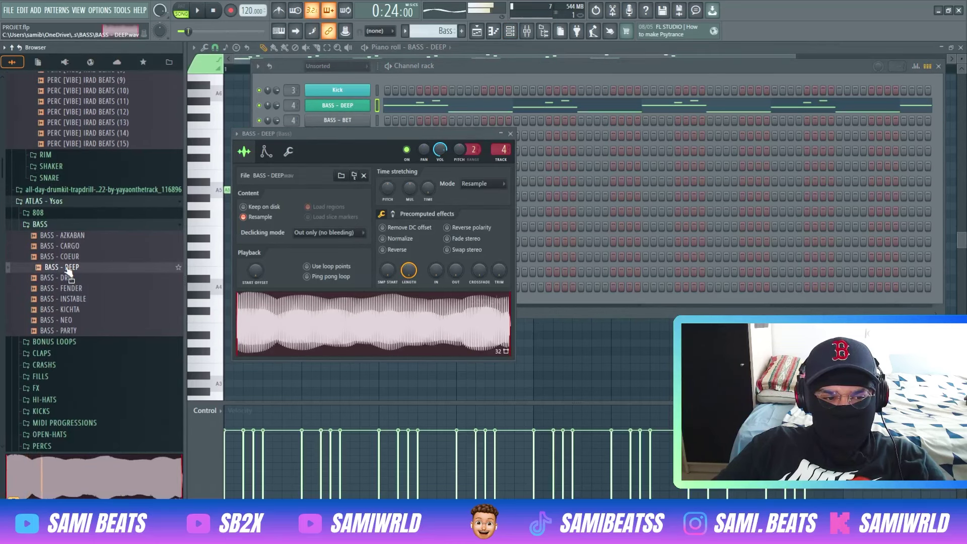
{"action": "left_click", "coordinate": [243, 80]}
Move the playlist's song position to bar 7, within the first REFRAIN section
{"action": "scroll", "coordinate": [303, 152], "scroll_direction": "up", "scroll_amount": 3}
{"action": "scroll", "coordinate": [311, 142], "scroll_direction": "down", "scroll_amount": 3}
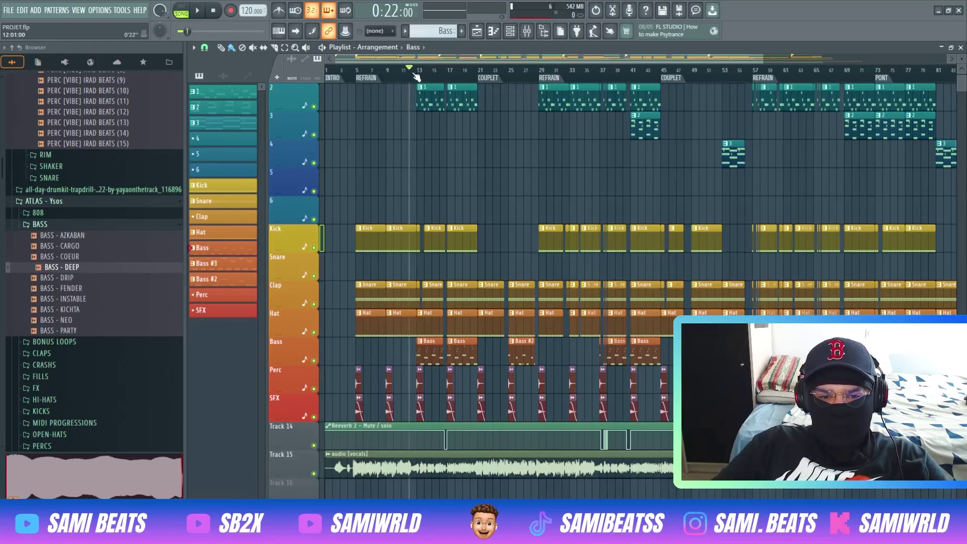
{"action": "left_click", "coordinate": [417, 73]}
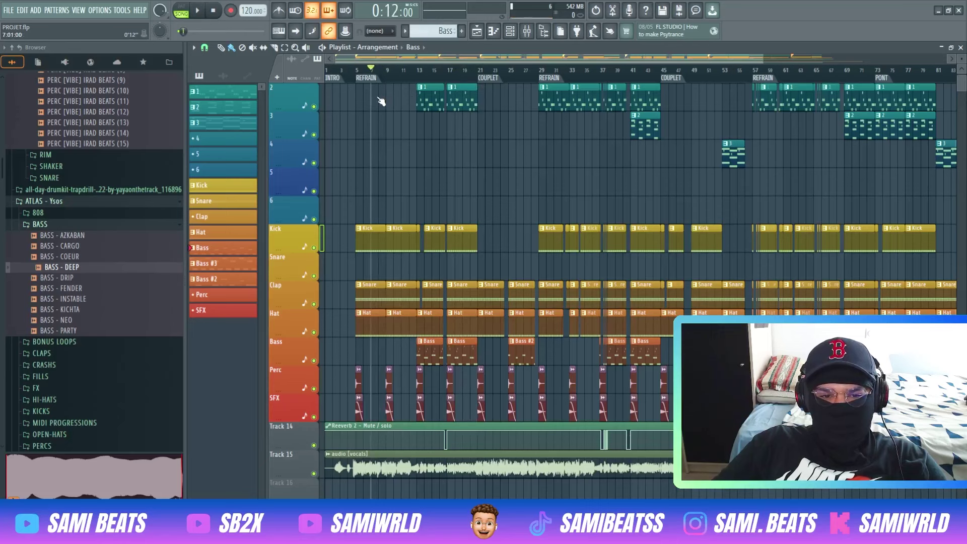
{"action": "mouse_move", "coordinate": [531, 164]}
{"action": "left_mouse_down"}
{"action": "mouse_move", "coordinate": [624, 174]}
{"action": "mouse_move", "coordinate": [603, 175]}
{"action": "left_mouse_up"}
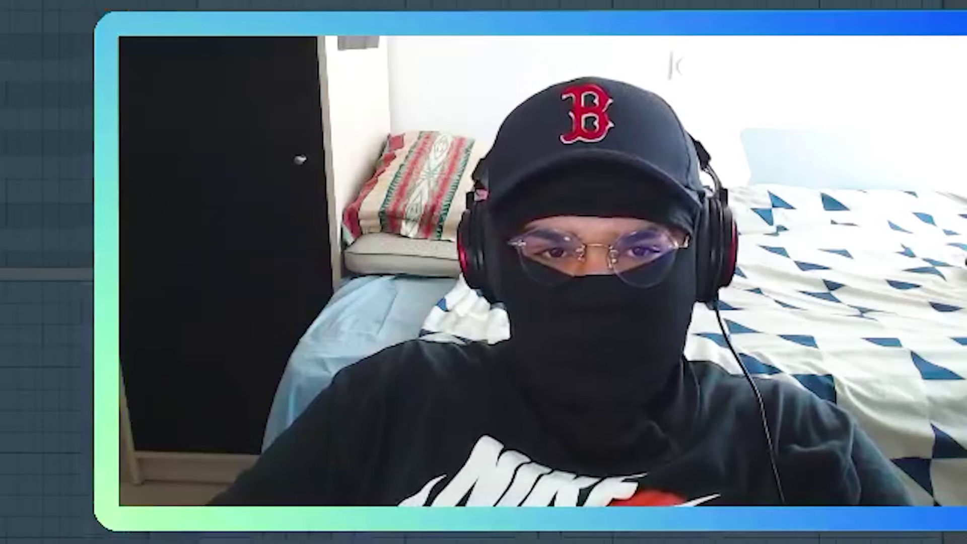
Open the Bass #2 pattern in the piano roll, audition it, and return to the playlist
{"action": "double_click", "coordinate": [521, 349]}
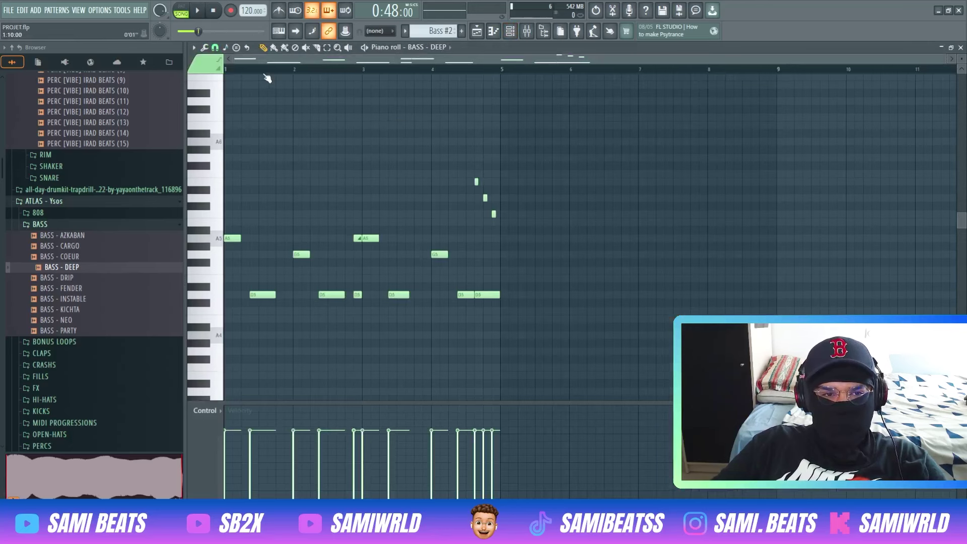
{"action": "key", "text": "space"}
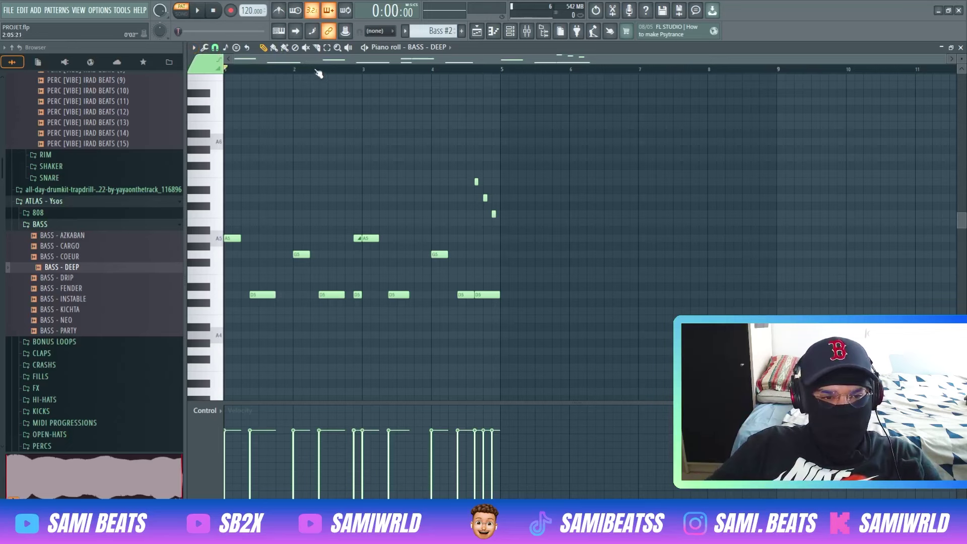
{"action": "key", "text": "F5"}
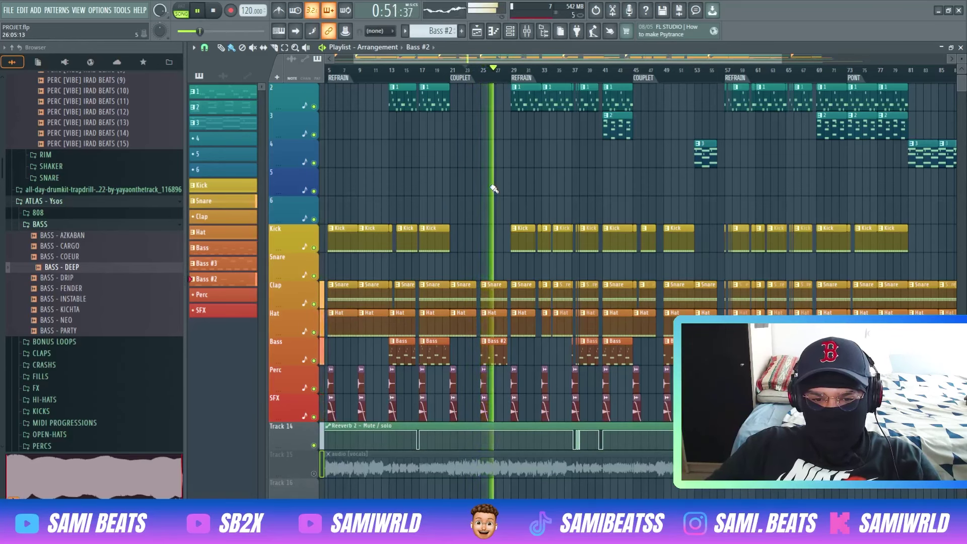
{"action": "key", "text": "space"}
Review the drum clips in the playlist from the first COUPLET section onward
{"action": "scroll", "coordinate": [570, 324], "scroll_direction": "up", "scroll_amount": 1}
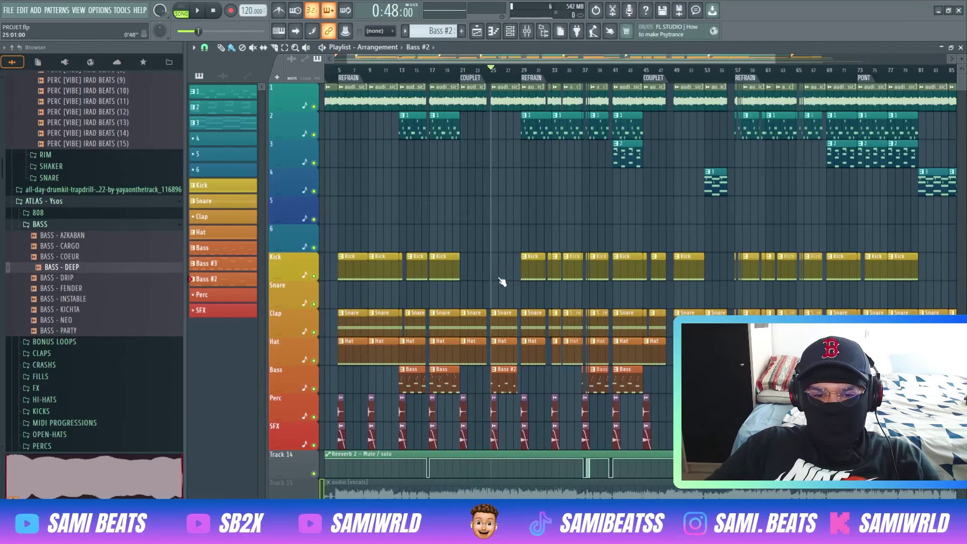
{"action": "left_click_drag", "start_coordinate": [468, 283], "coordinate": [678, 328]}
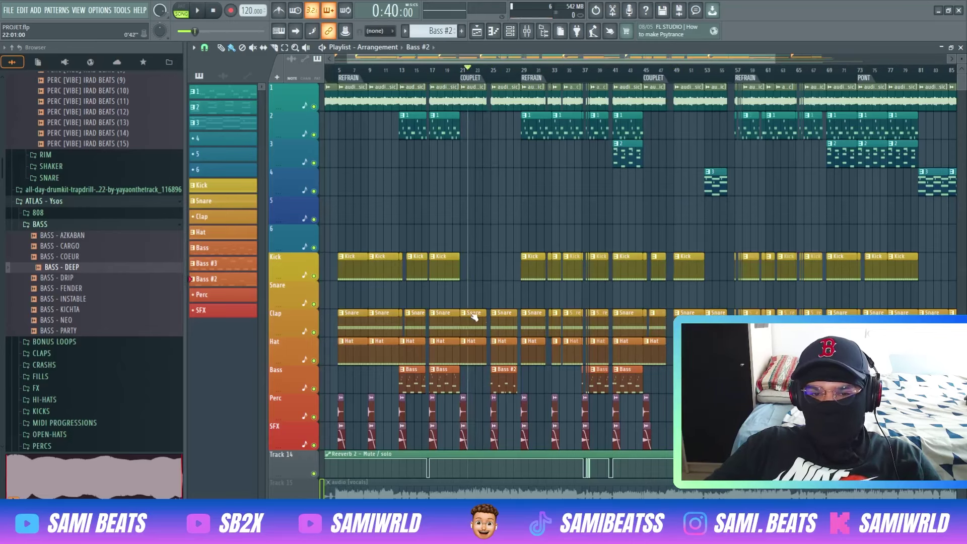
{"action": "left_click_drag", "start_coordinate": [475, 317], "coordinate": [727, 327]}
{"action": "left_click_drag", "start_coordinate": [878, 327], "coordinate": [681, 327]}
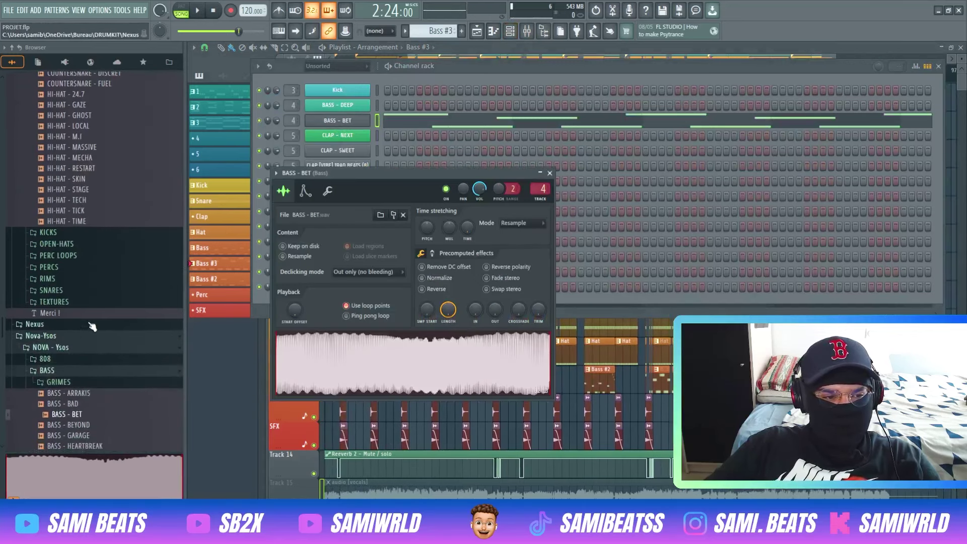
Preview the BASS - BET sample in the browser's NOVA - Ysos bass folder and return to the playlist
{"action": "scroll", "coordinate": [92, 327], "scroll_direction": "down", "scroll_amount": 5}
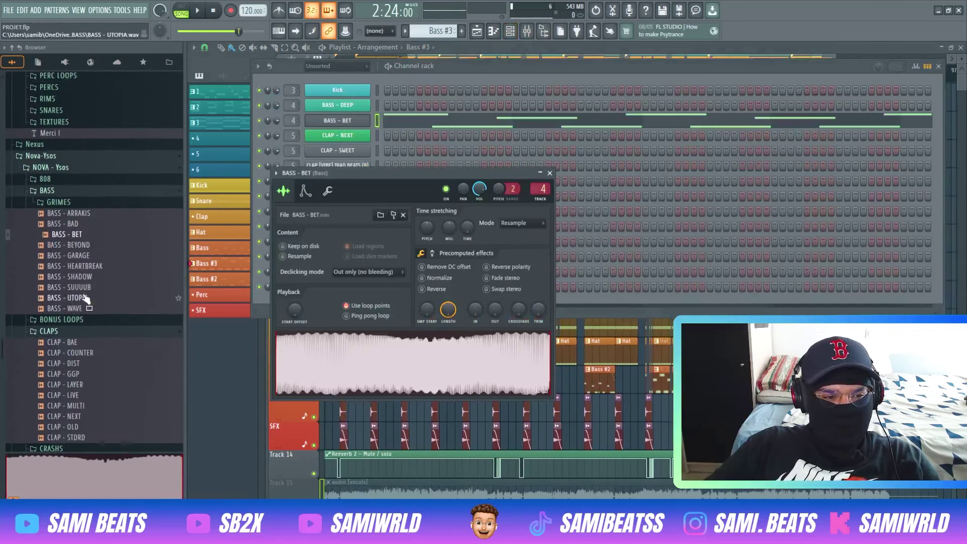
{"action": "left_click", "coordinate": [75, 287]}
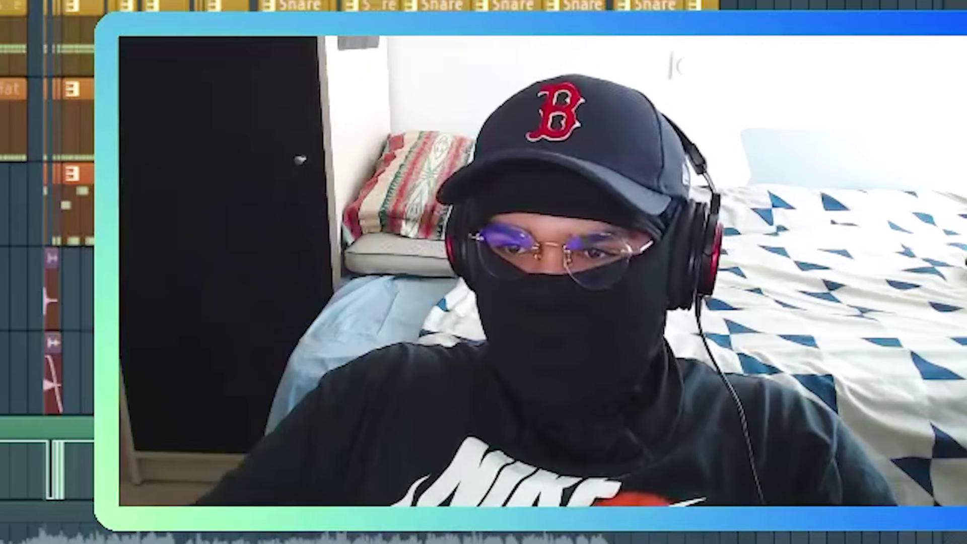
{"action": "scroll", "coordinate": [406, 245], "scroll_direction": "up", "scroll_amount": 3}
{"action": "scroll", "coordinate": [406, 246], "scroll_direction": "down", "scroll_amount": 3}
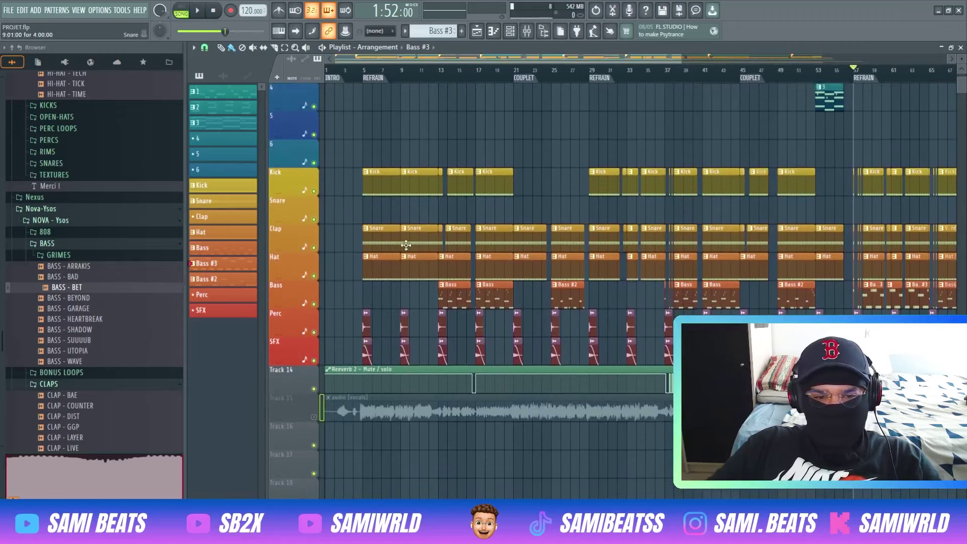
Inspect the CRASH - MAGIE and CRASH - TROPHÉE samples from the first REFRAIN, and audition the Perc and SFX tracks in solo there
{"action": "double_click", "coordinate": [367, 330]}
{"action": "left_click", "coordinate": [369, 386]}
{"action": "key", "text": "Escape"}
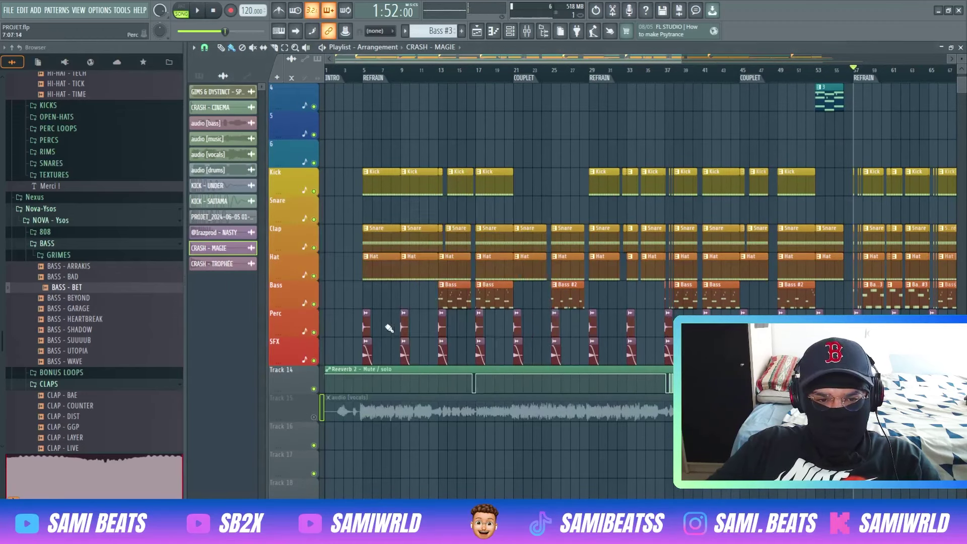
{"action": "double_click", "coordinate": [368, 358]}
{"action": "key", "text": "Escape"}
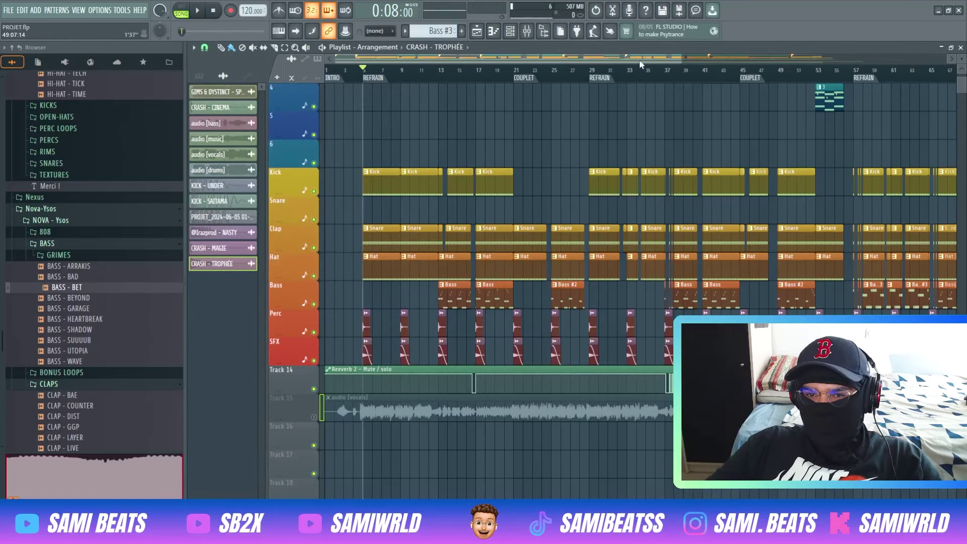
{"action": "left_click_drag", "start_coordinate": [682, 58], "coordinate": [443, 58]}
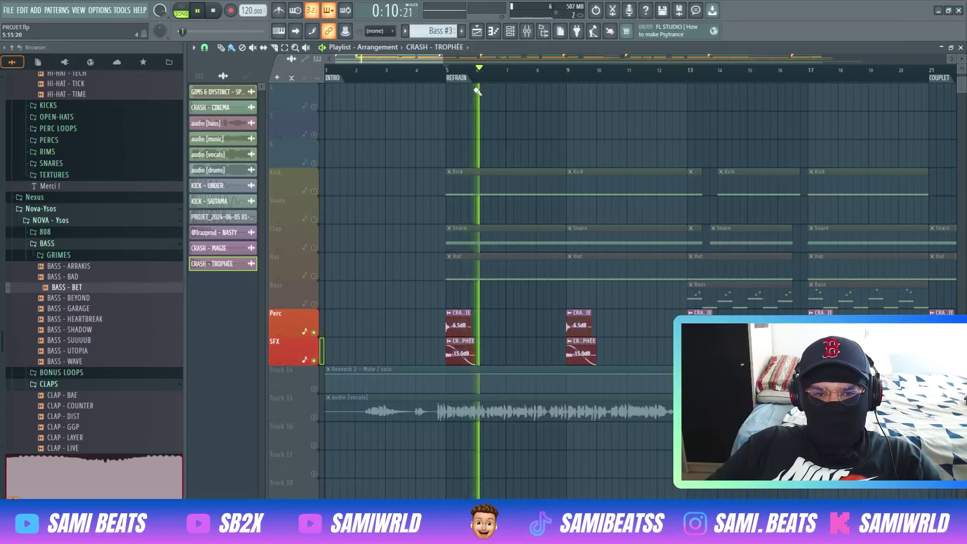
{"action": "key", "text": "space"}
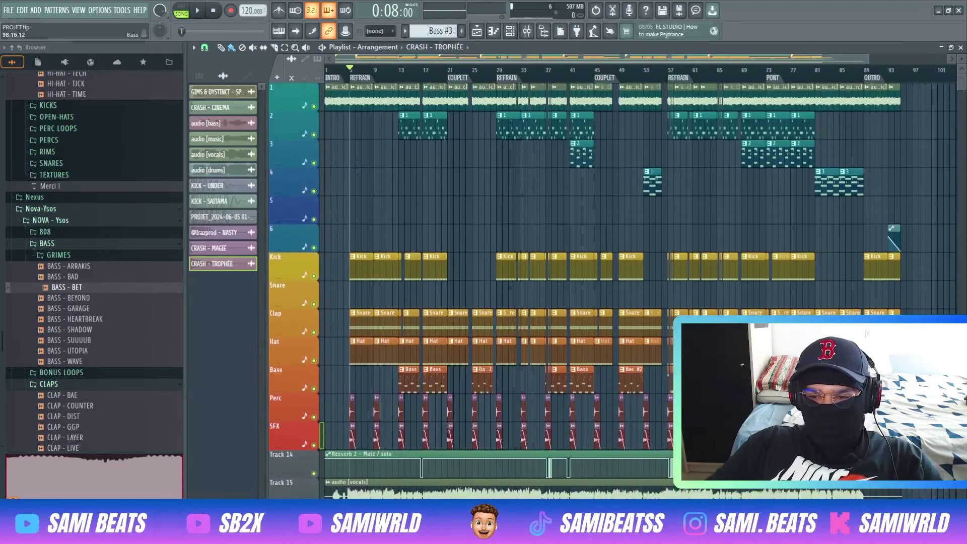
Review the clip arrangement across the playlist and play back the cut drum and bass section from bar 37
{"action": "scroll", "coordinate": [554, 282], "scroll_direction": "down", "scroll_amount": 3}
{"action": "left_click_drag", "start_coordinate": [867, 62], "coordinate": [500, 73]}
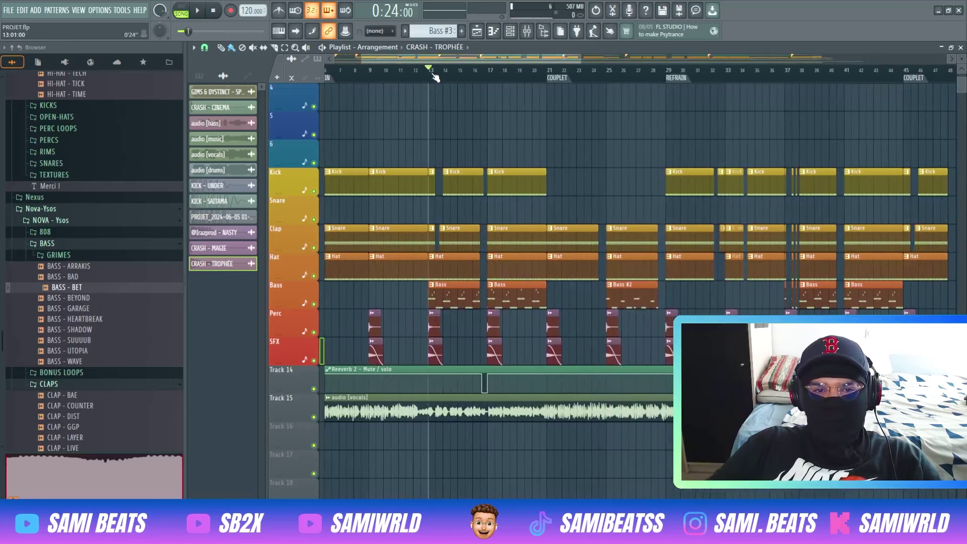
{"action": "scroll", "coordinate": [438, 145], "scroll_direction": "up", "scroll_amount": 3}
{"action": "scroll", "coordinate": [448, 299], "scroll_direction": "down", "scroll_amount": 6}
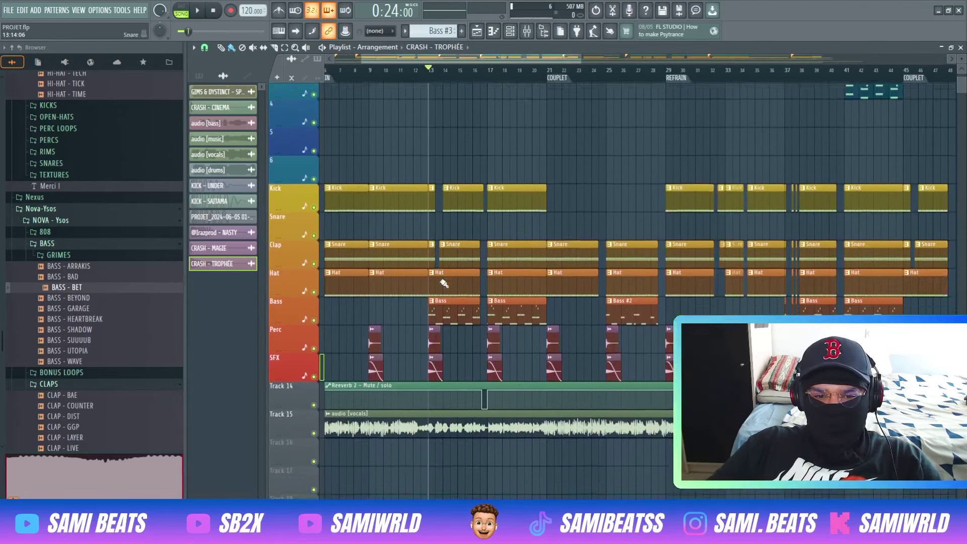
{"action": "scroll", "coordinate": [445, 272], "scroll_direction": "up", "scroll_amount": 6}
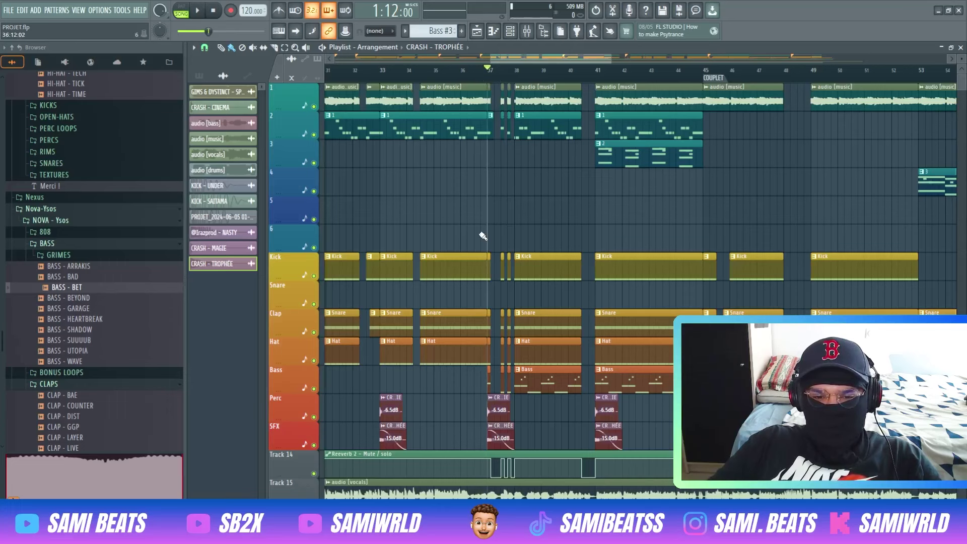
{"action": "key", "text": "space"}
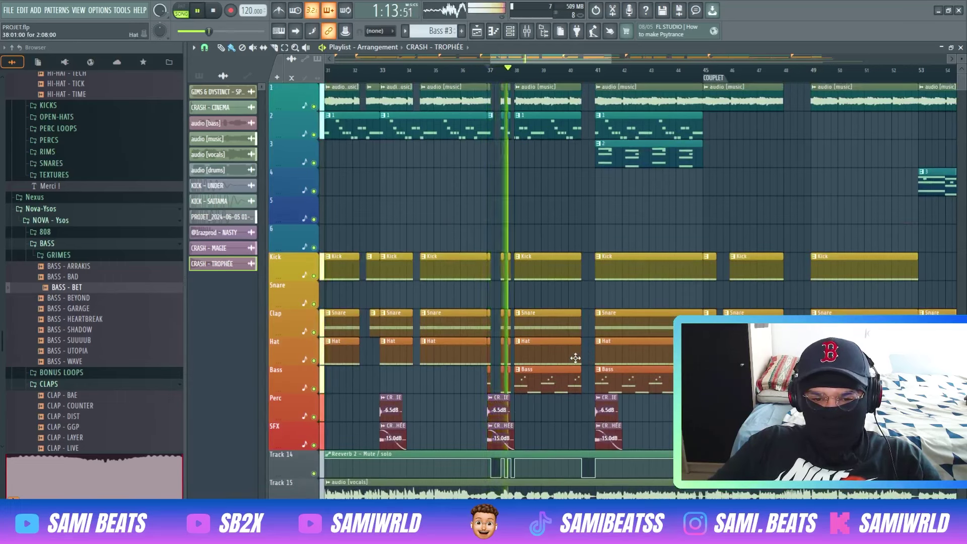
{"action": "key", "text": "space"}
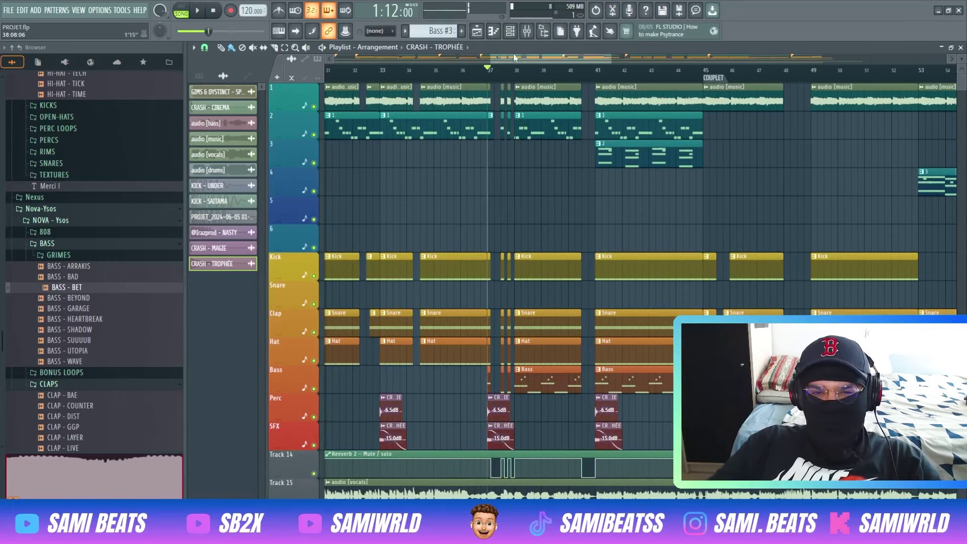